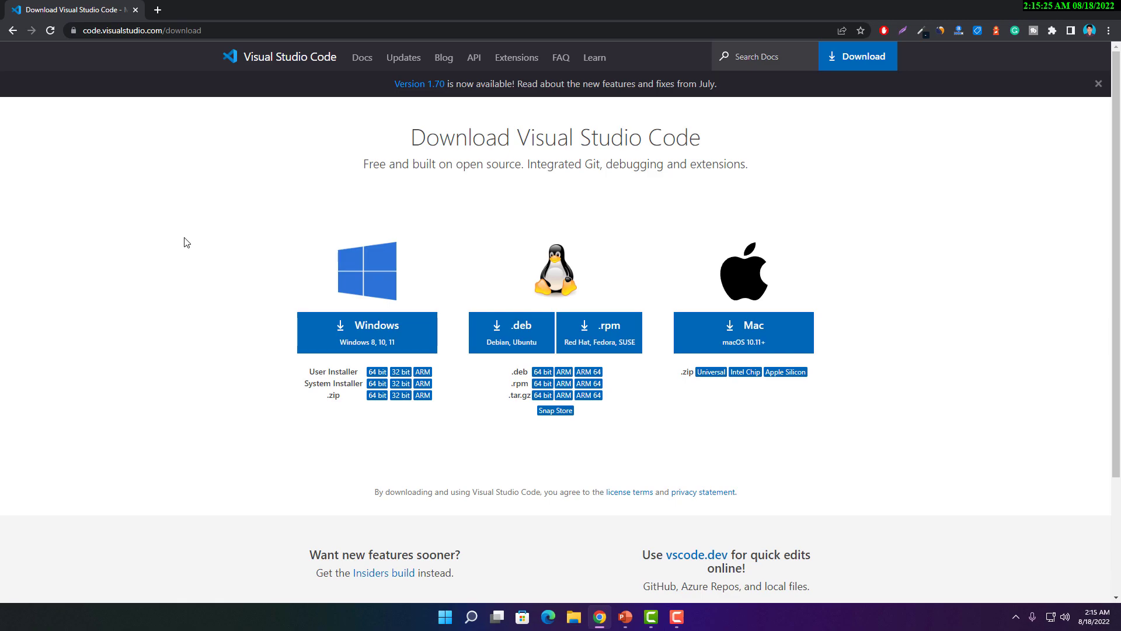
# Download the Windows installer VSCodeUserSetup-x64-1.70.2.exe to Downloads > Programs and show it in its folder
pyautogui.click(379, 331)
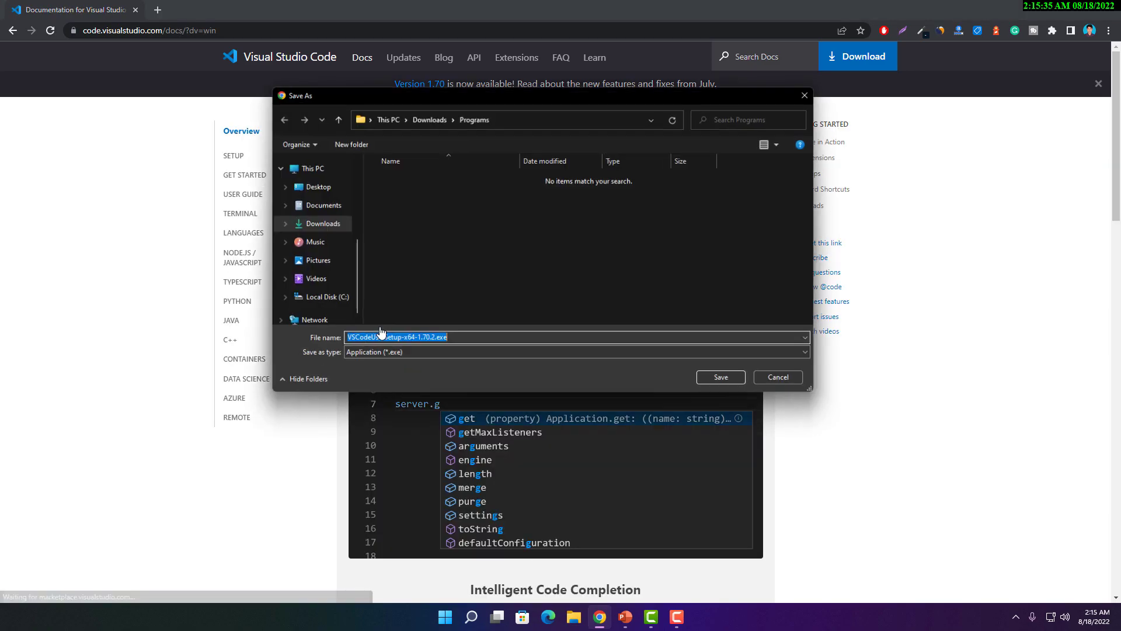
pyautogui.click(724, 380)
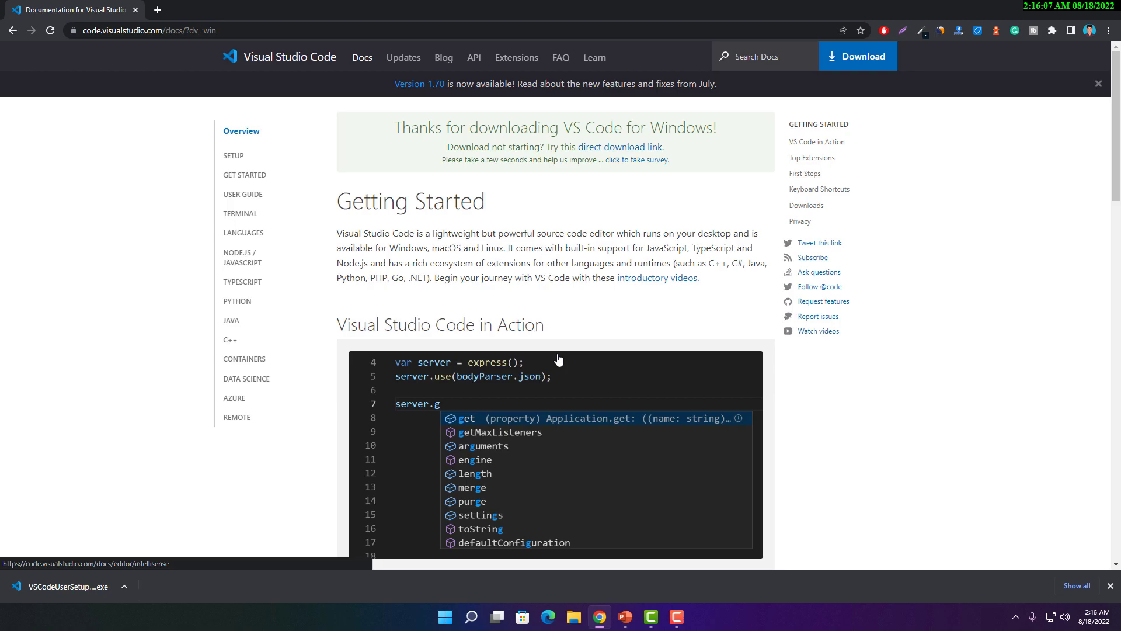
pyautogui.click(123, 585)
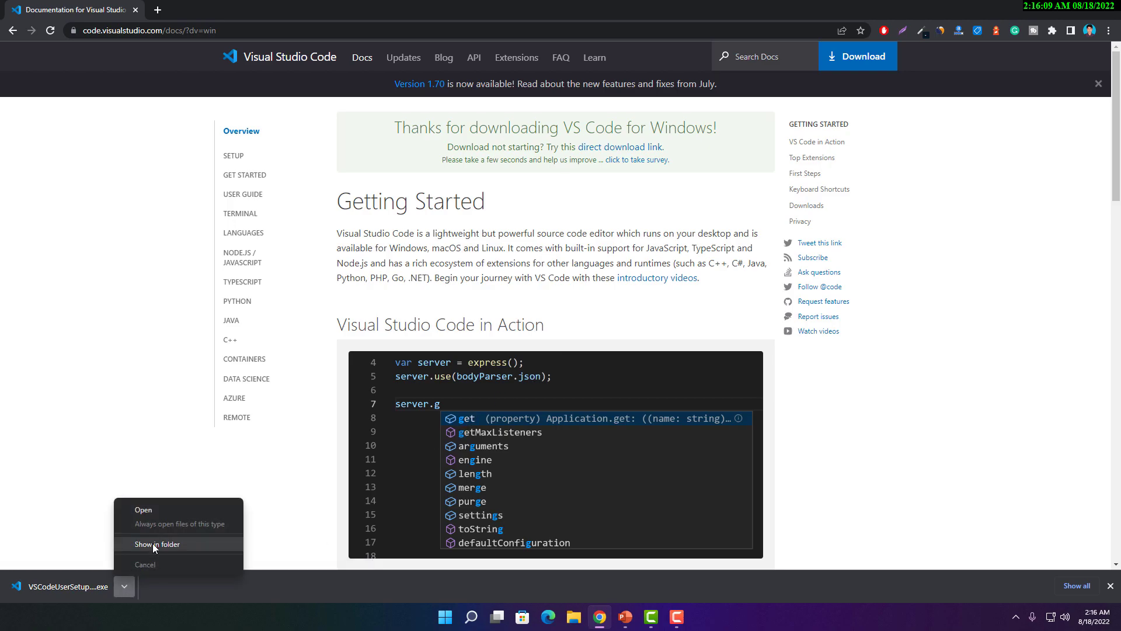
pyautogui.click(150, 549)
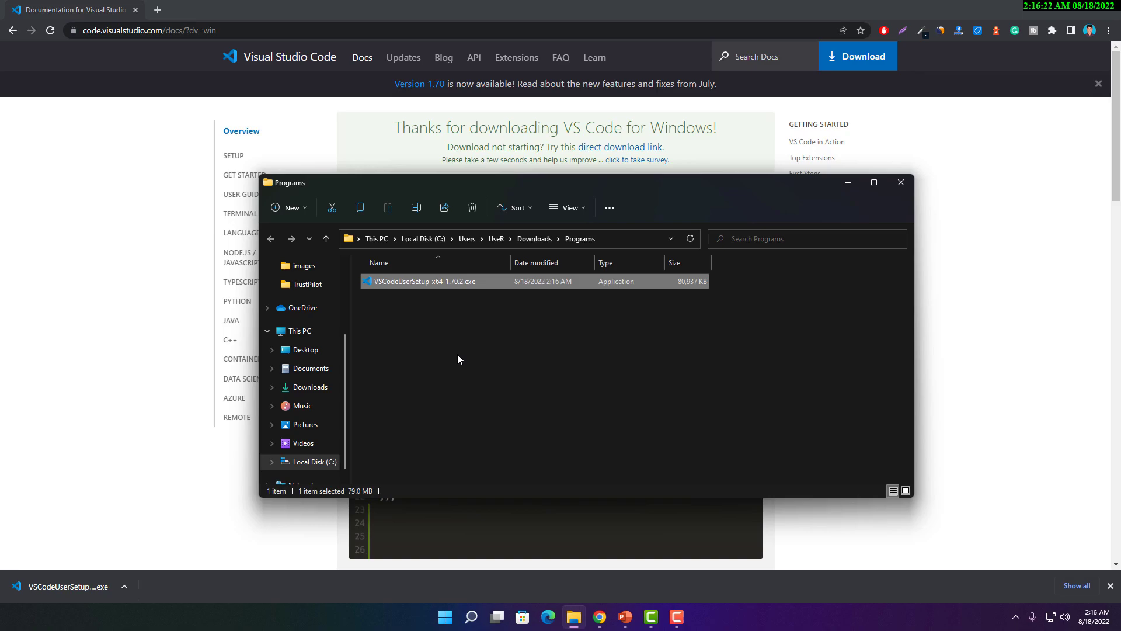
# Run the VSCodeUserSetup-x64-1.70.2.exe installer as administrator, allowing it to make changes and continuing despite the user installer warning
pyautogui.rightClick(416, 282)
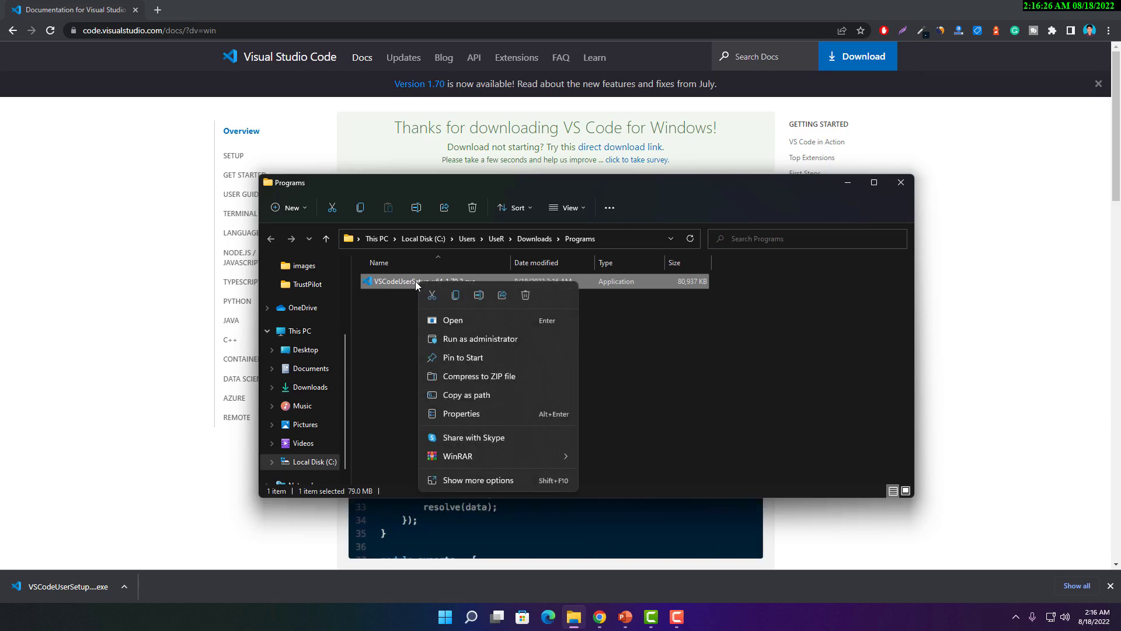
pyautogui.click(474, 340)
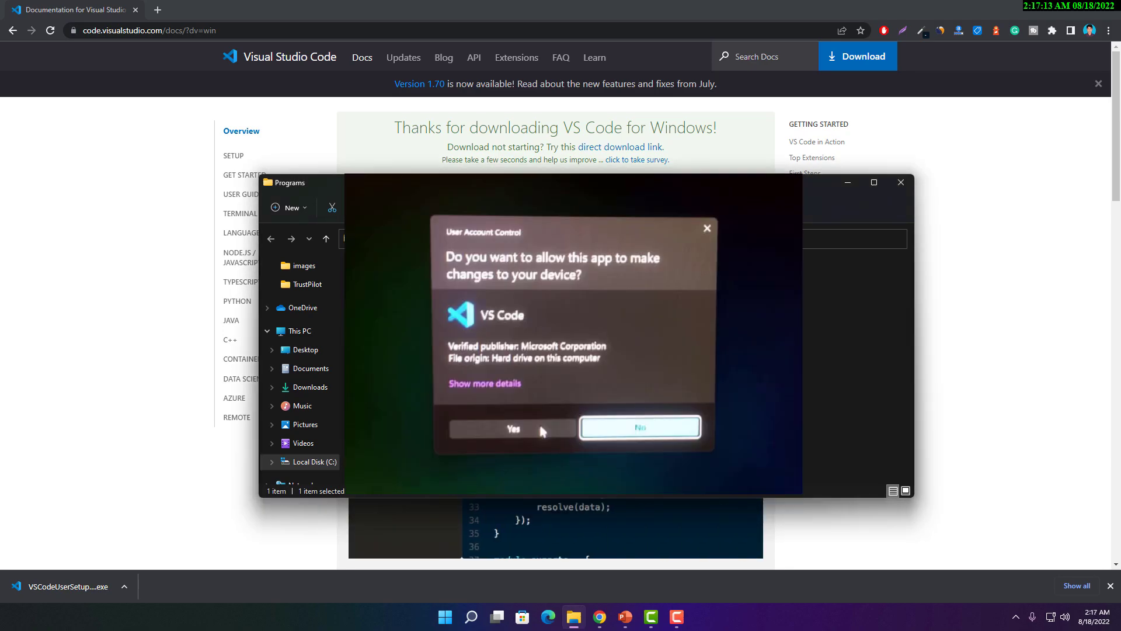
pyautogui.click(541, 430)
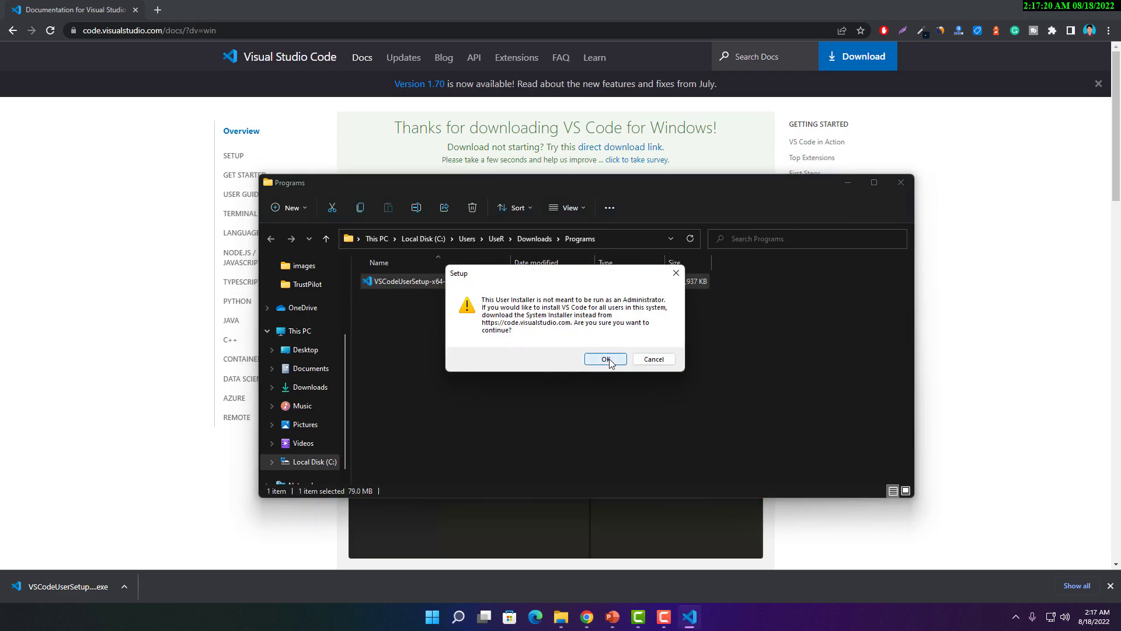
pyautogui.click(608, 361)
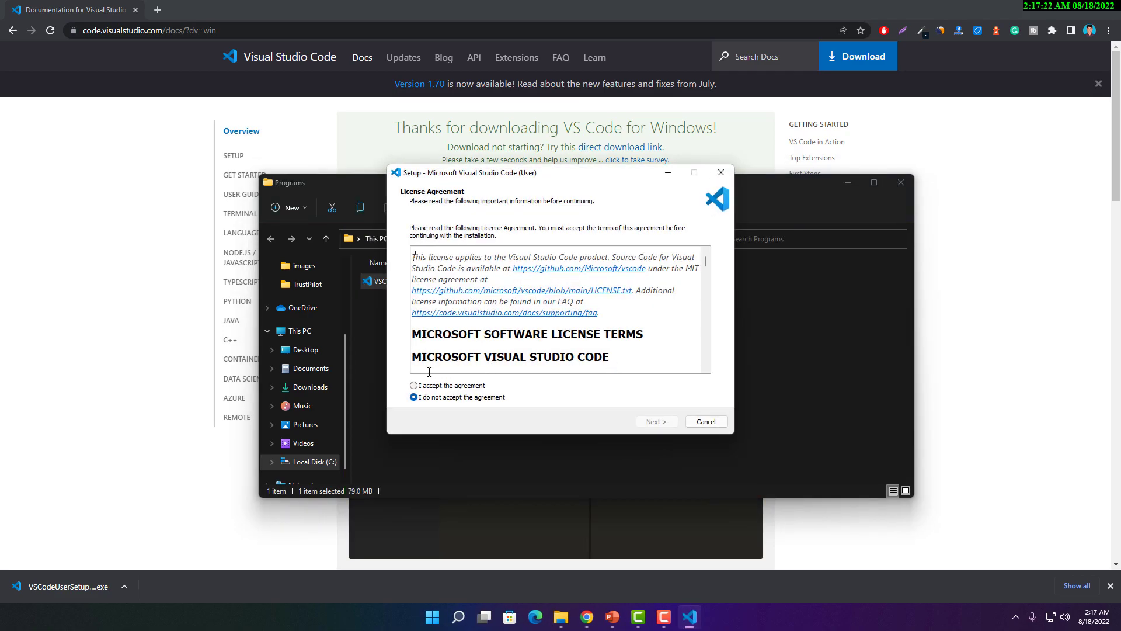
# Configure the setup with the license agreement accepted, the default destination and Start menu folders, and a desktop icon
pyautogui.click(455, 386)
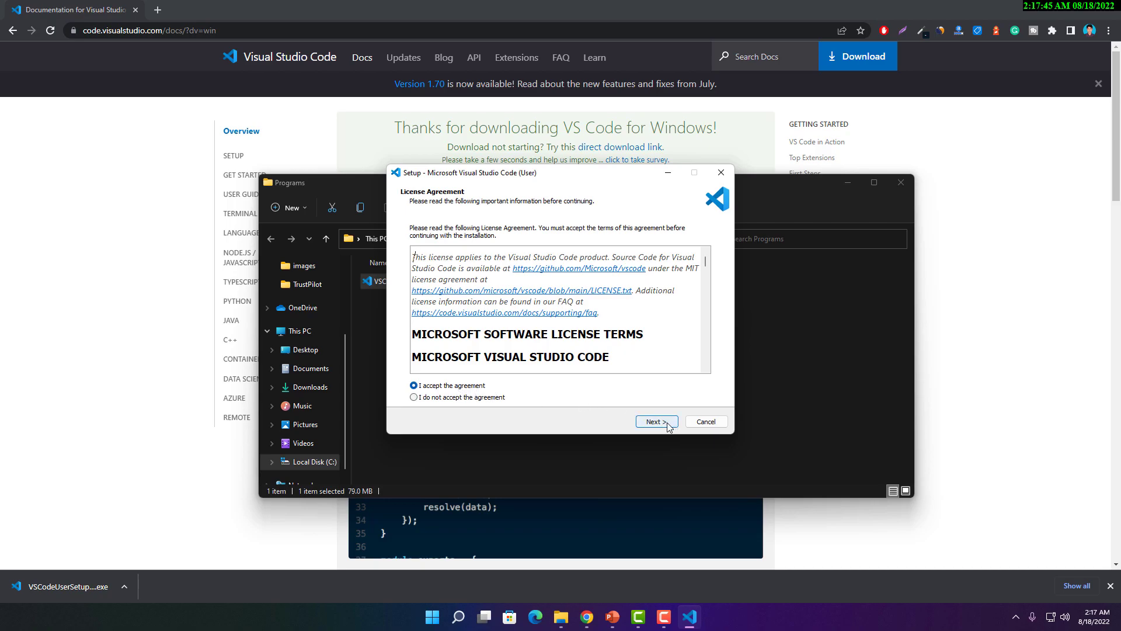
pyautogui.click(665, 422)
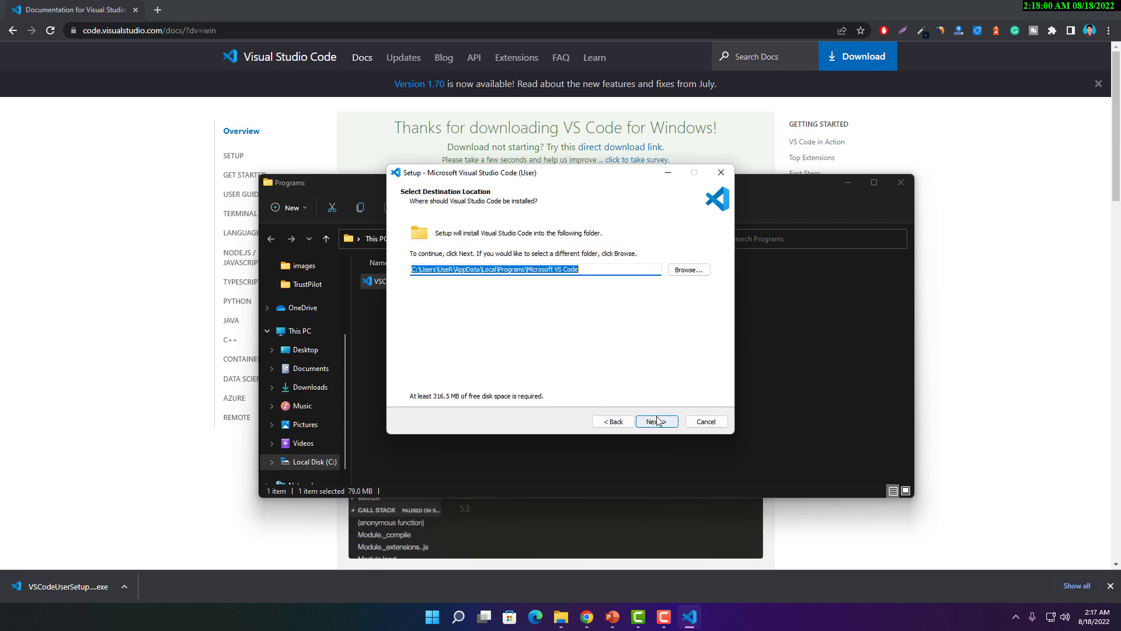
pyautogui.click(658, 422)
pyautogui.click(657, 422)
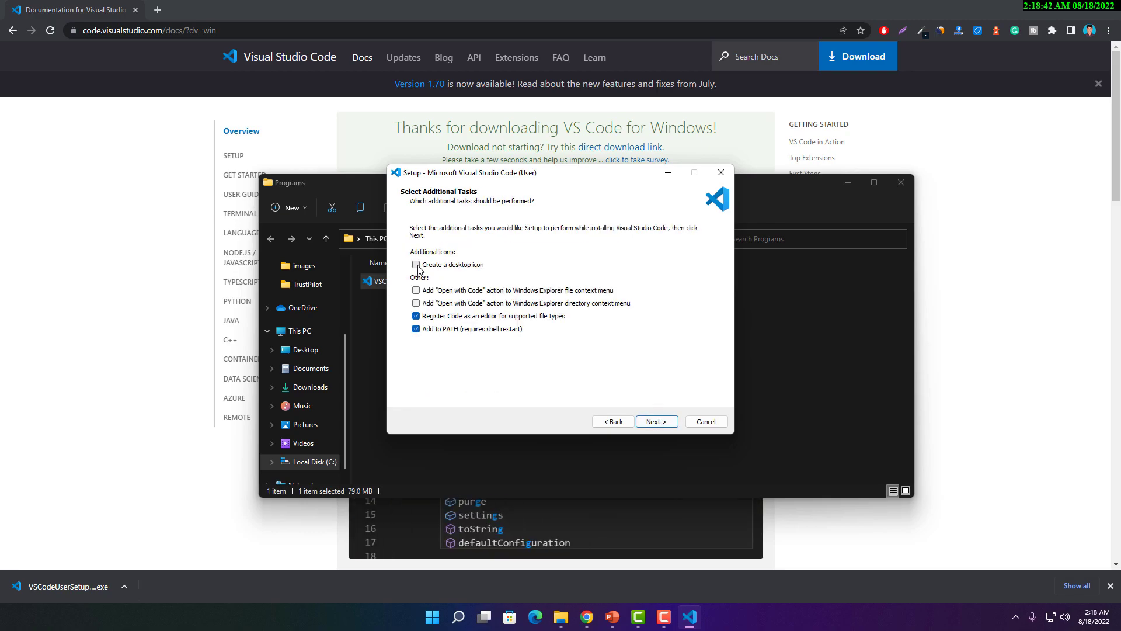
pyautogui.click(416, 264)
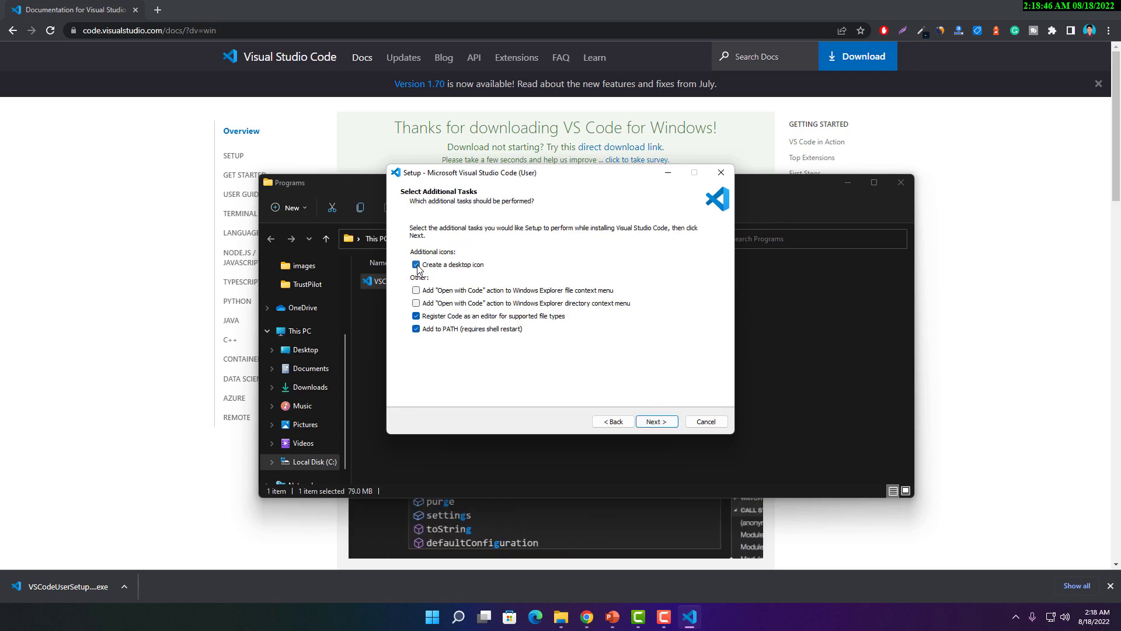
pyautogui.click(662, 423)
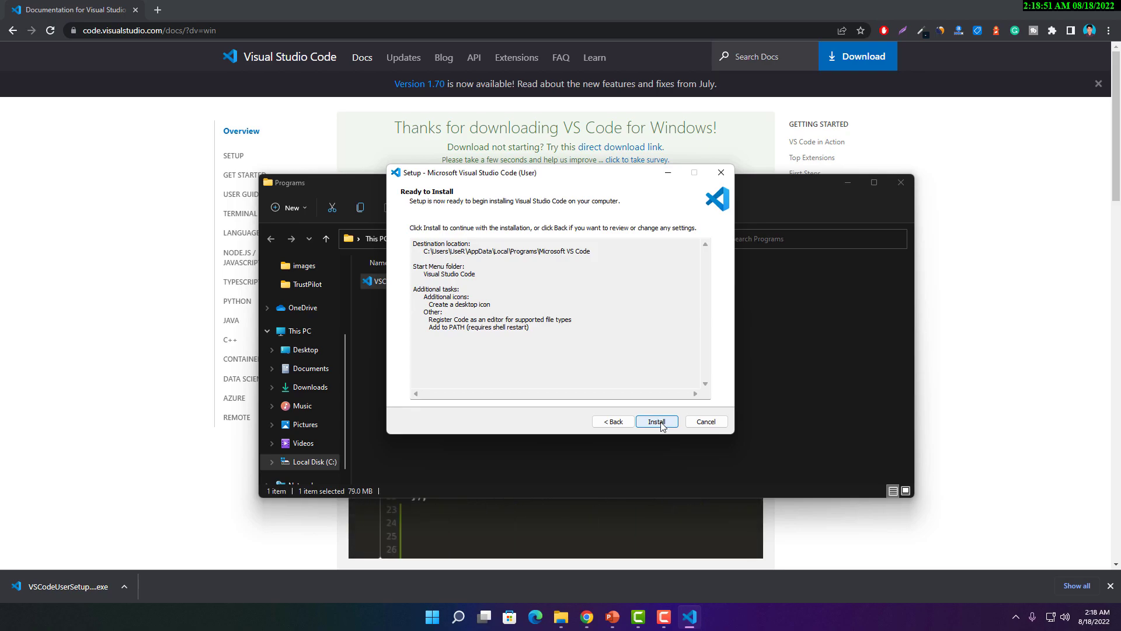
# Install Visual Studio Code and finish the setup by launching it, with its window maximized
pyautogui.click(659, 422)
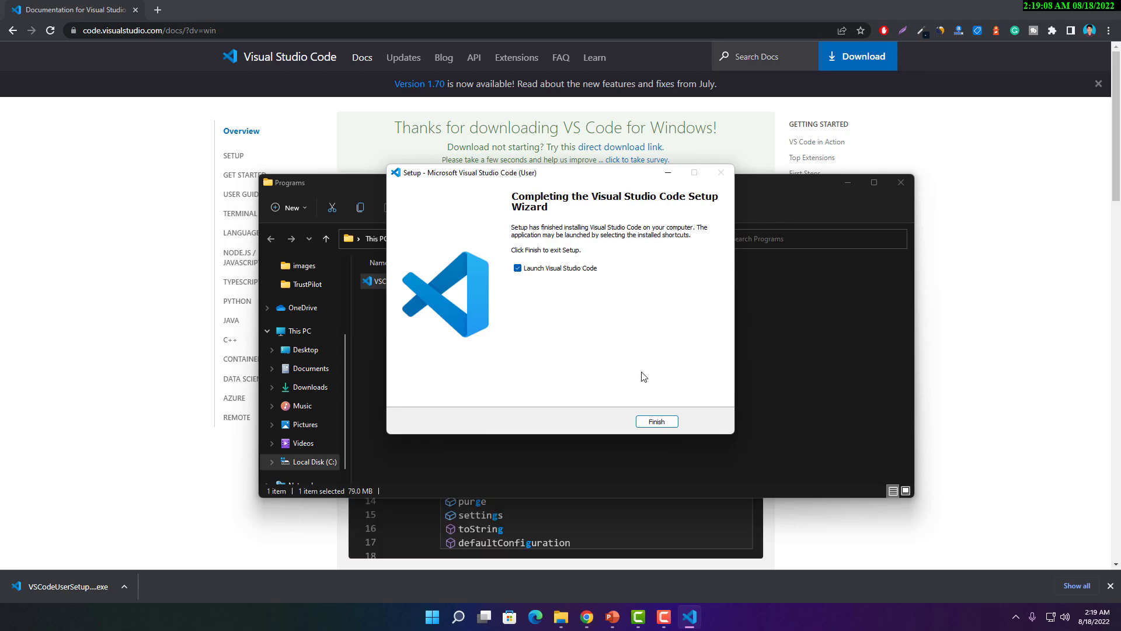
pyautogui.click(657, 422)
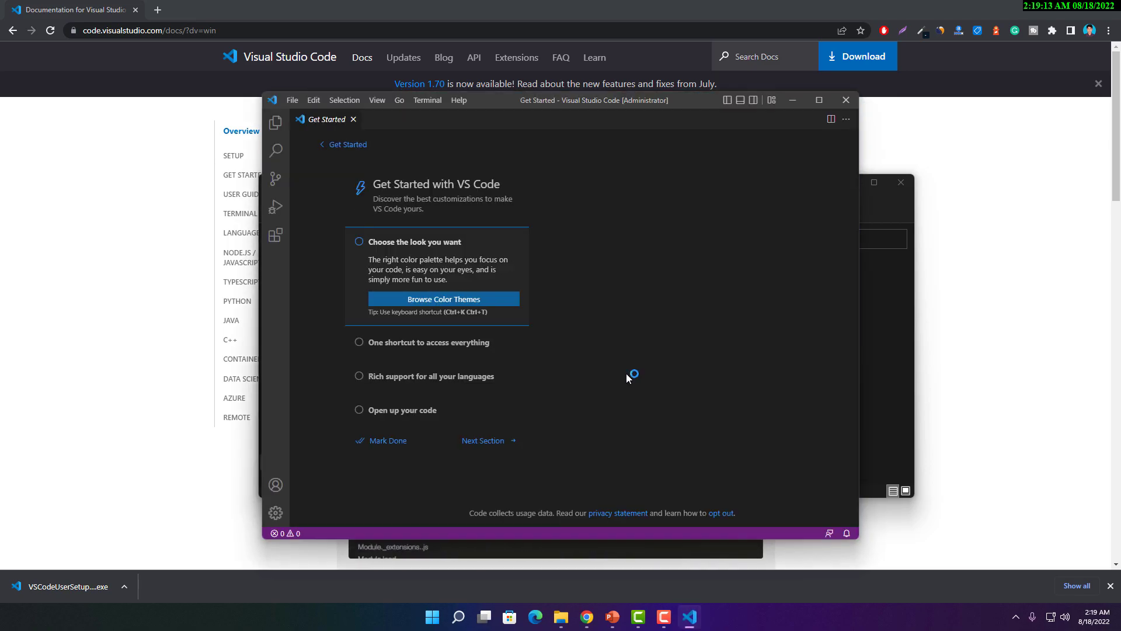
pyautogui.click(820, 100)
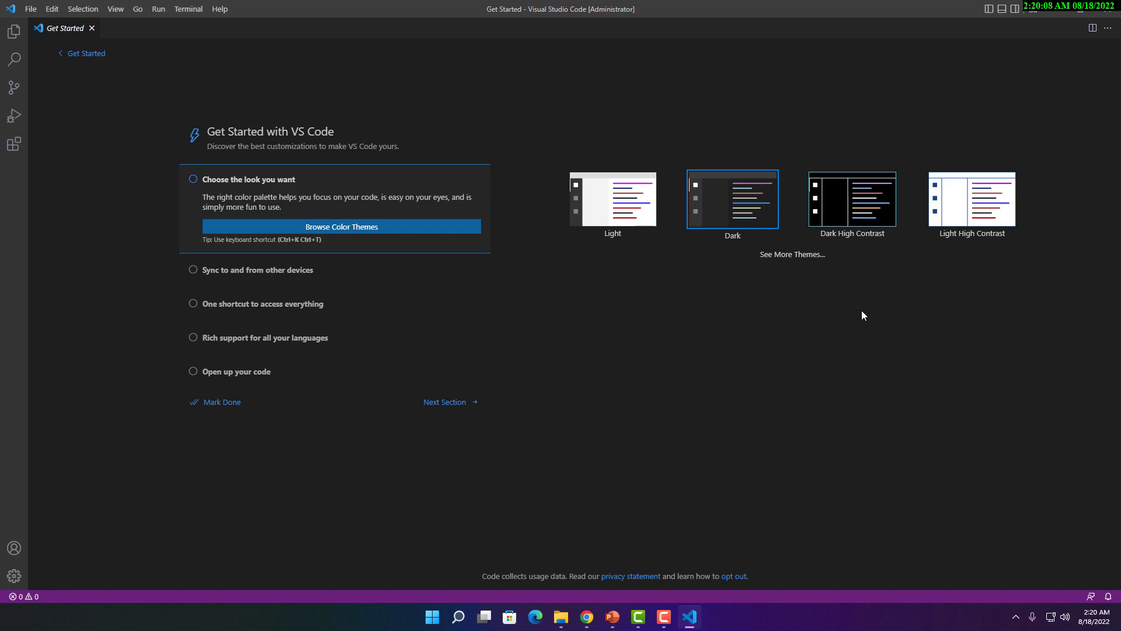
# Search the extension marketplace for "emmet" and install the Mithril Emmet extension
pyautogui.click(21, 151)
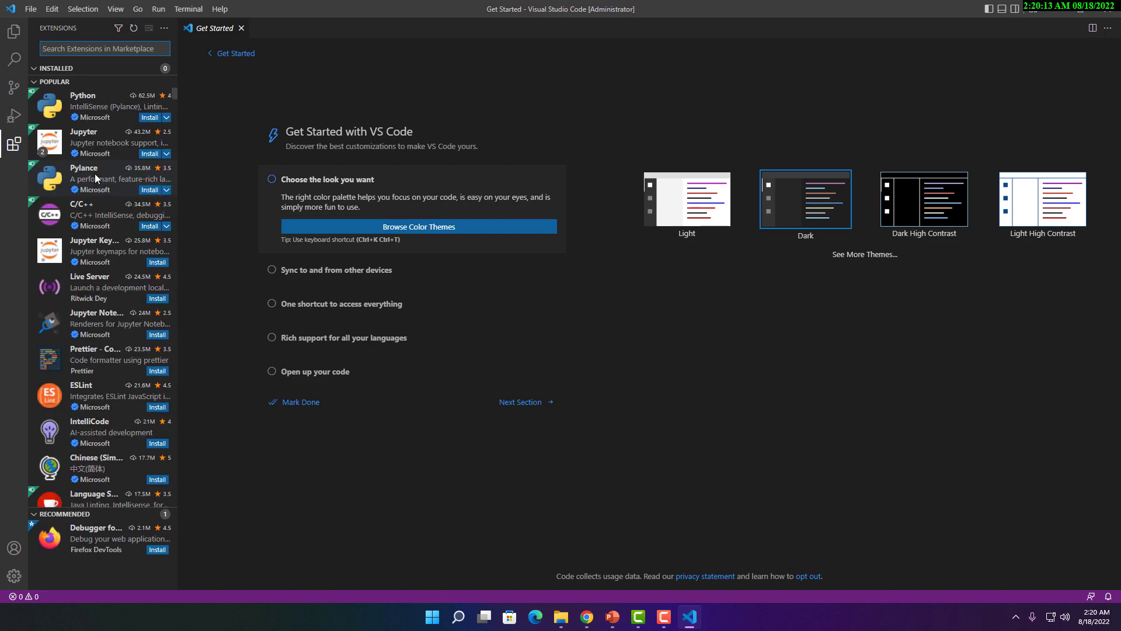
pyautogui.moveTo(97, 178)
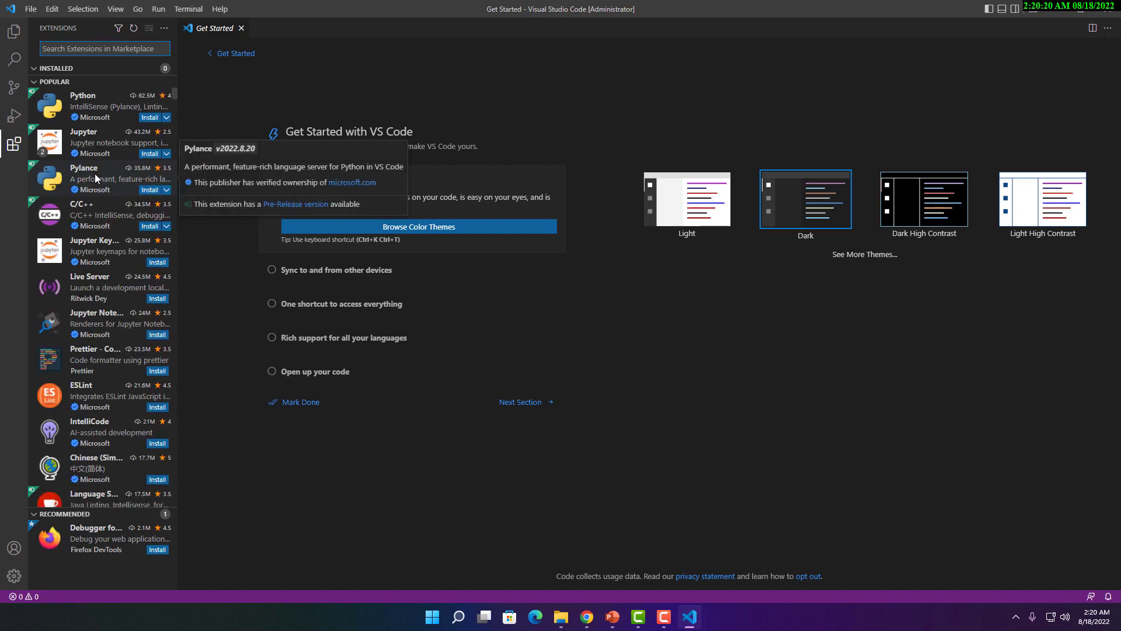
pyautogui.write('emmet')
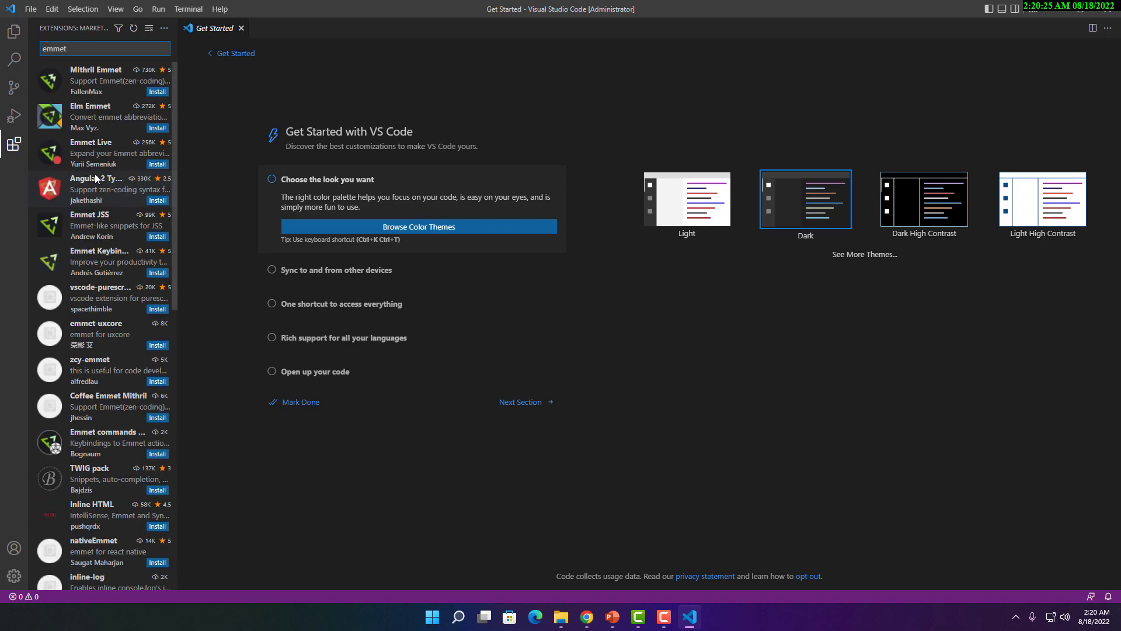
pyautogui.moveTo(116, 92)
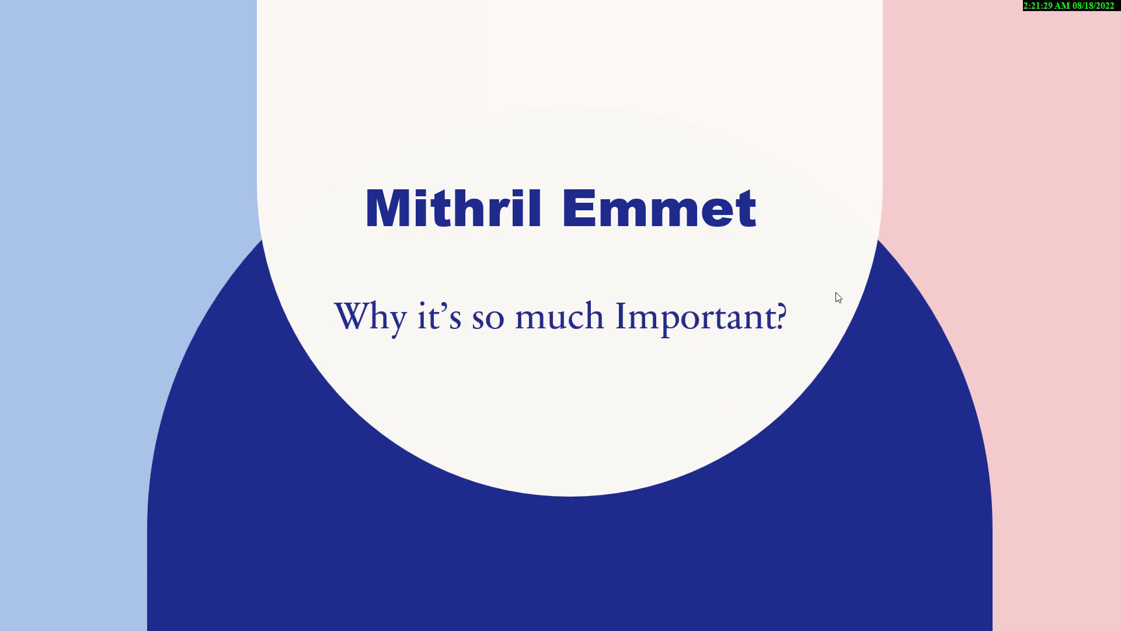
pyautogui.click(836, 292)
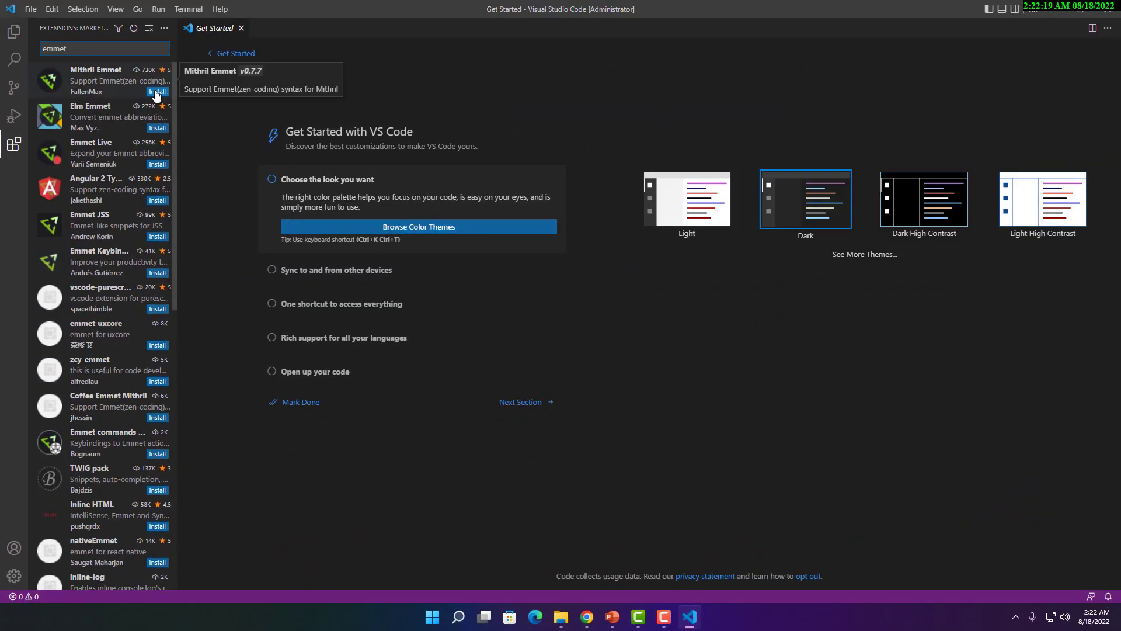
pyautogui.click(156, 92)
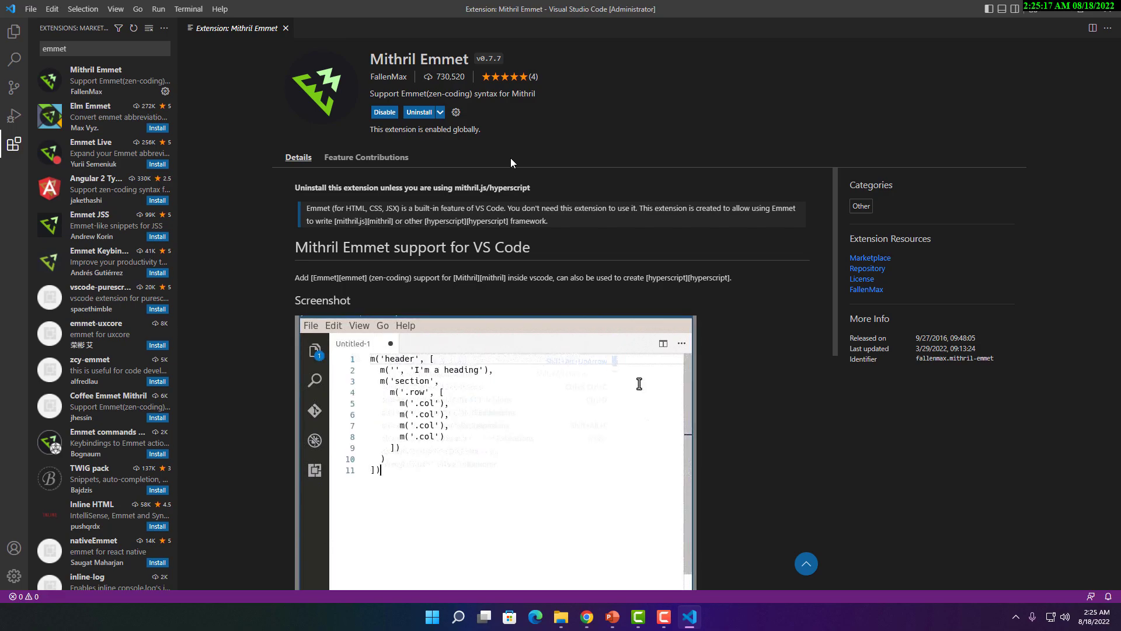
# Create a new file named index.php in the Desktop folder
pyautogui.click(30, 9)
pyautogui.click(52, 43)
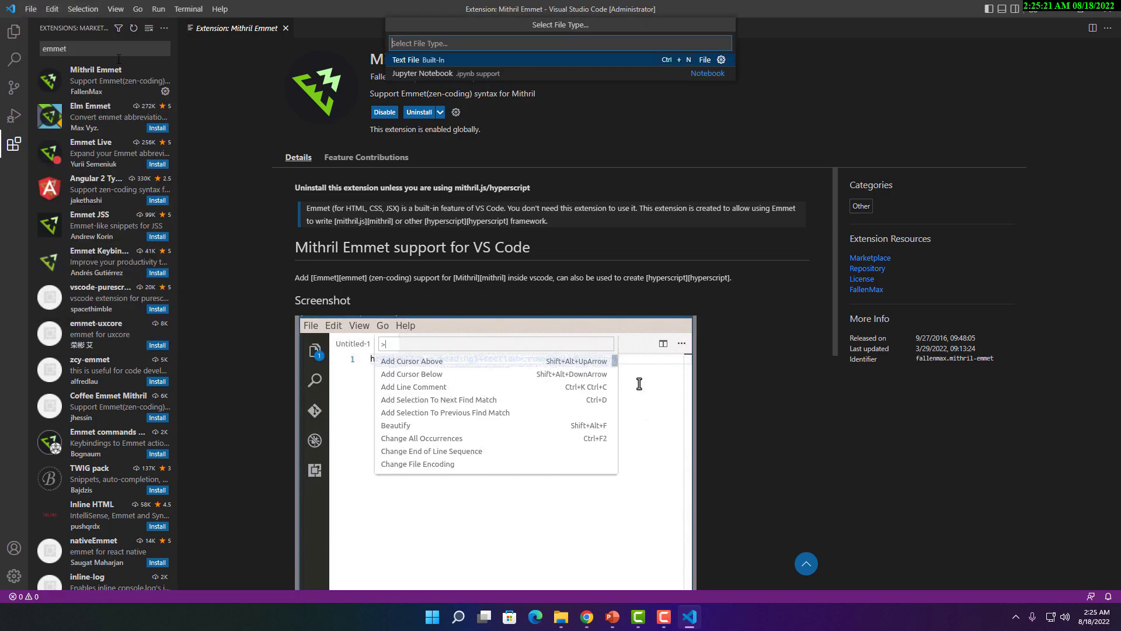
pyautogui.write('index.php')
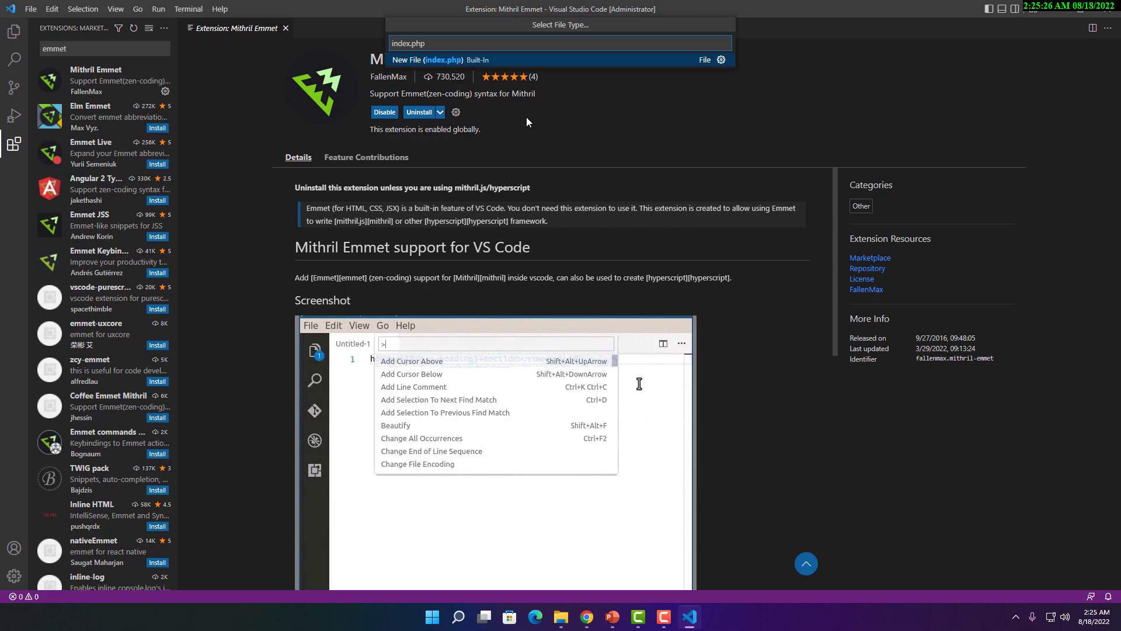
pyautogui.press('Return')
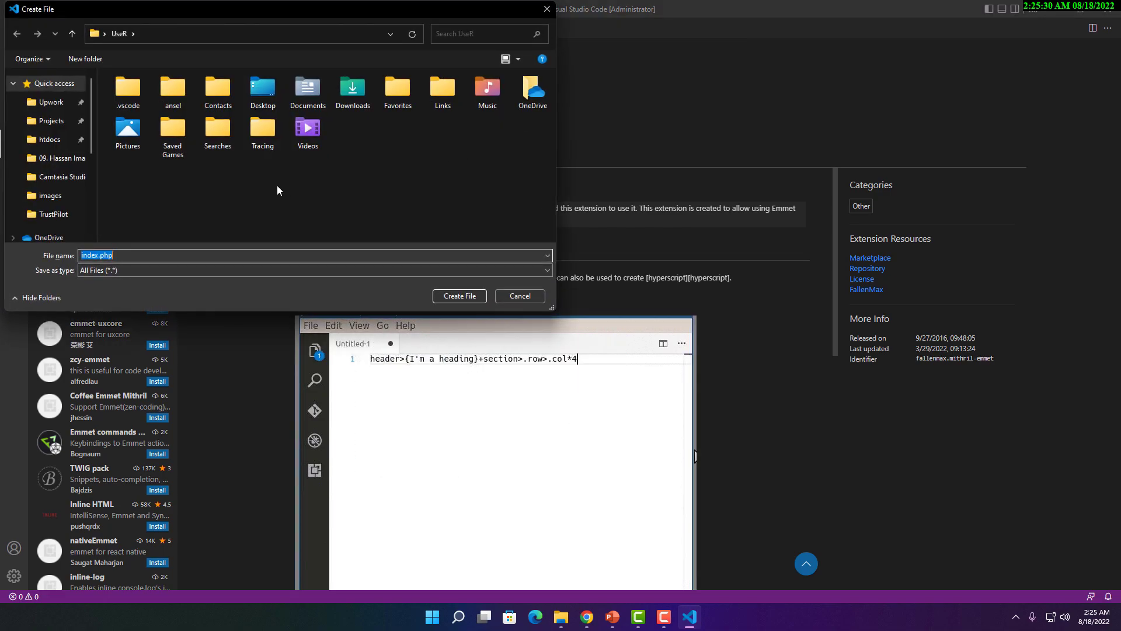
pyautogui.scroll(-1, 48, 199)
pyautogui.scroll(-2, 46, 222)
pyautogui.click(51, 218)
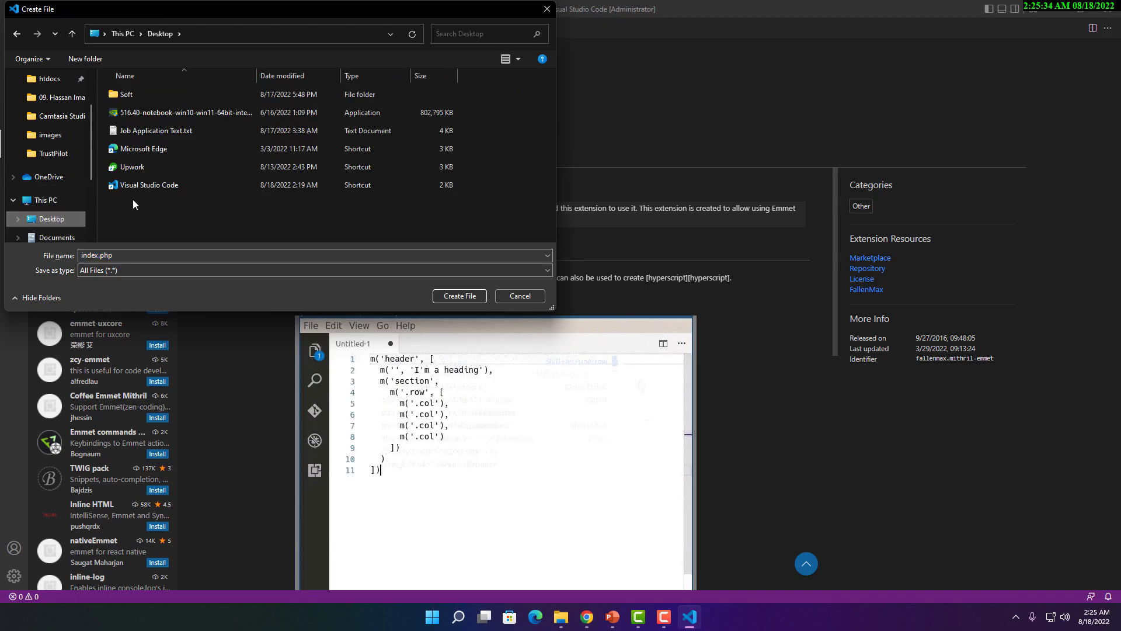
pyautogui.click(461, 295)
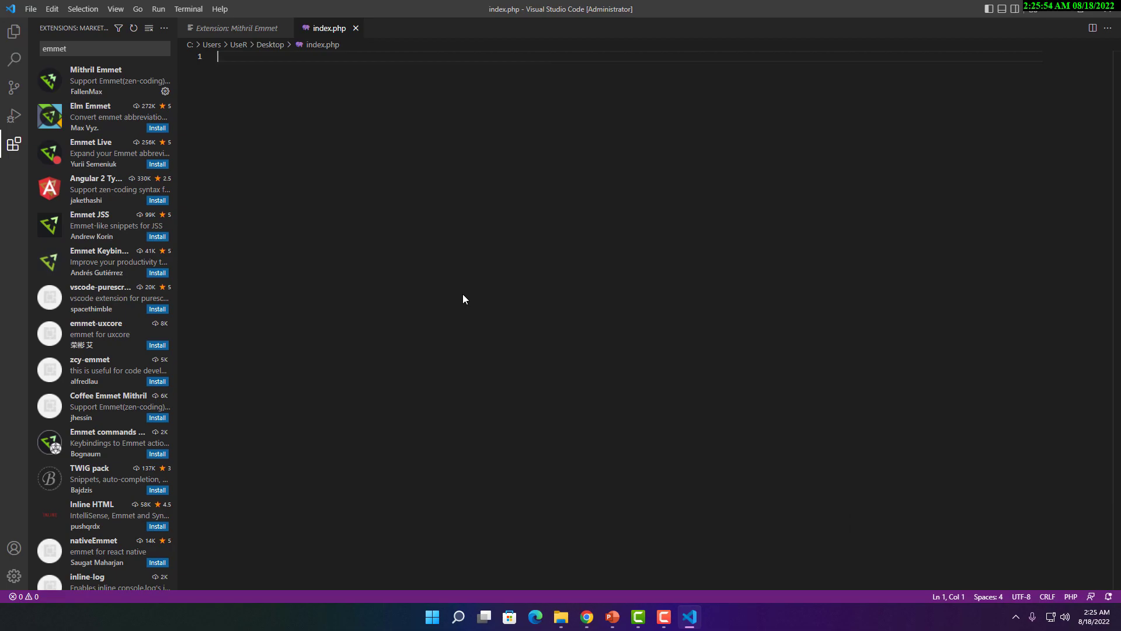
# Insert the HTML boilerplate into index.php by expanding the "!" Emmet abbreviation
pyautogui.write('!')
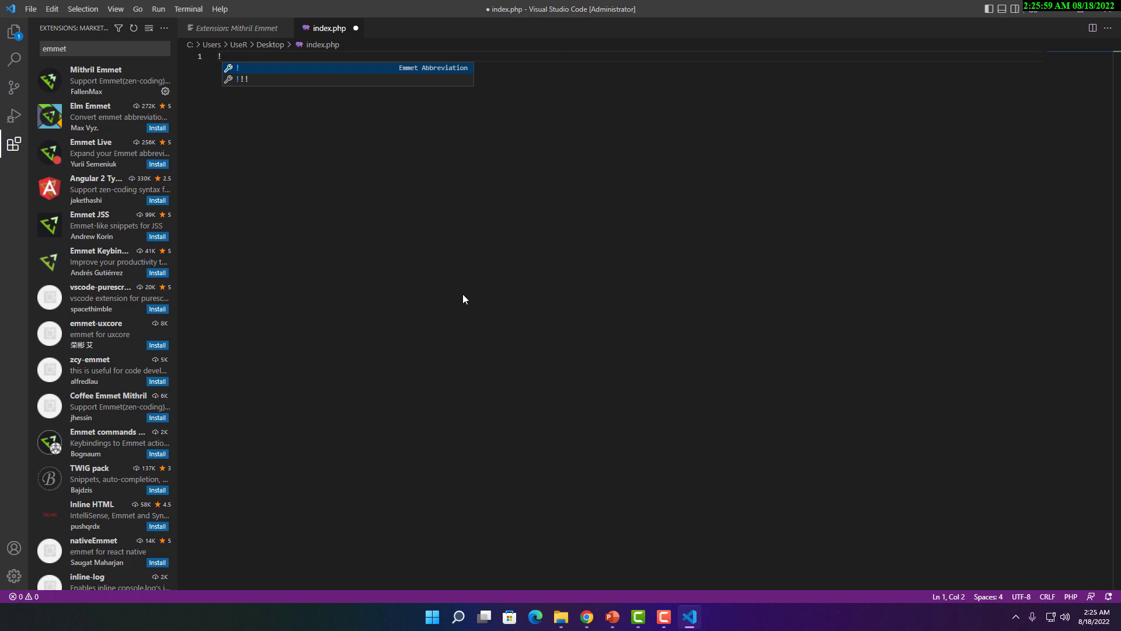
pyautogui.press('Return')
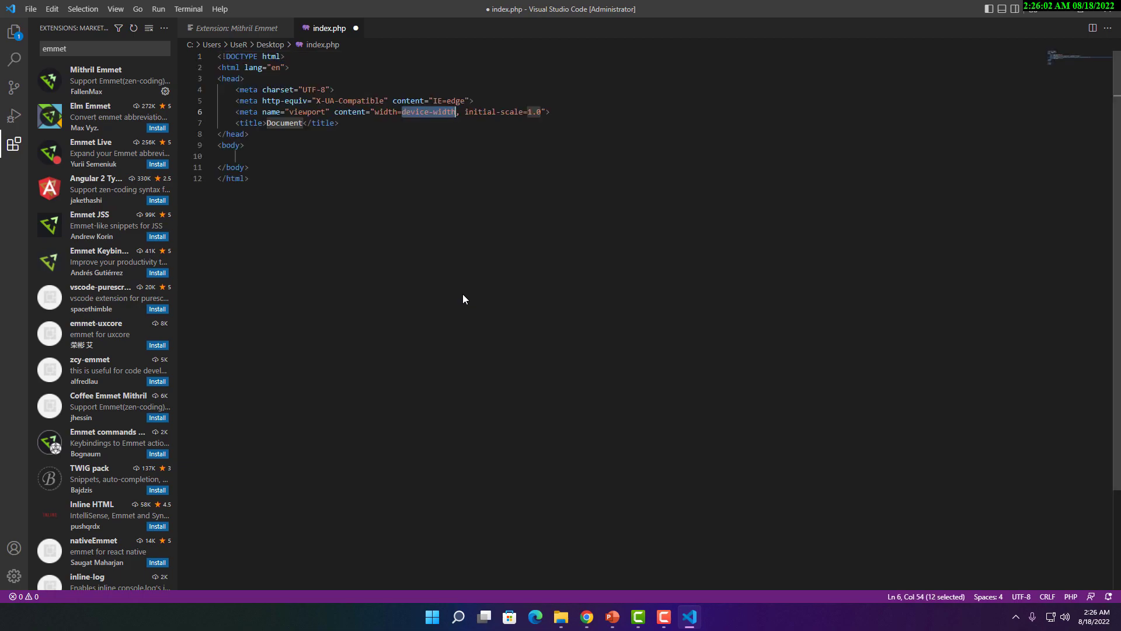